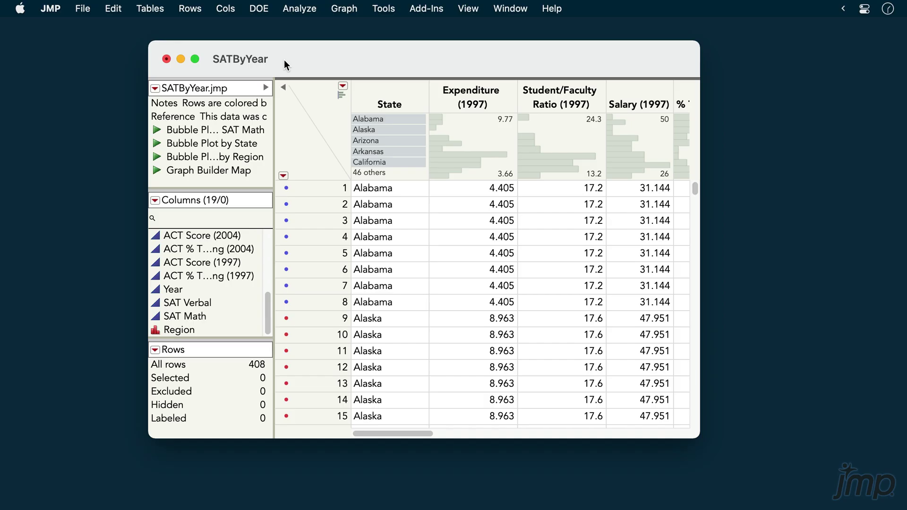
Center the region bubble plot window and play its animation through the years.
{"action": "left_click", "coordinate": [156, 131]}
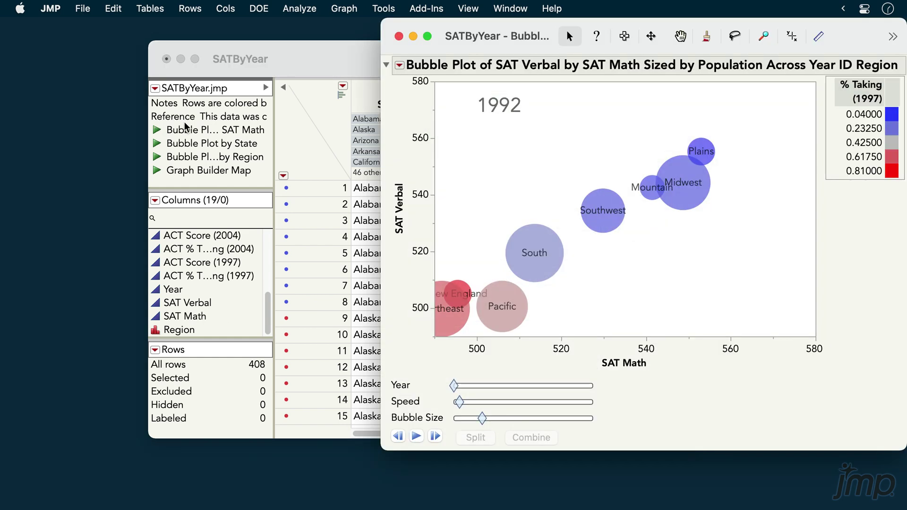
{"action": "left_click_drag", "start_coordinate": [482, 53], "coordinate": [282, 53]}
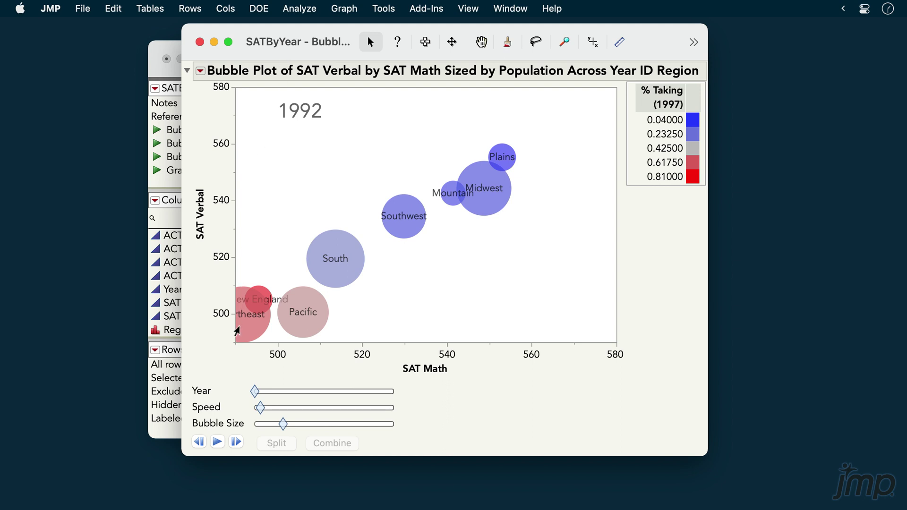
{"action": "left_click", "coordinate": [219, 443]}
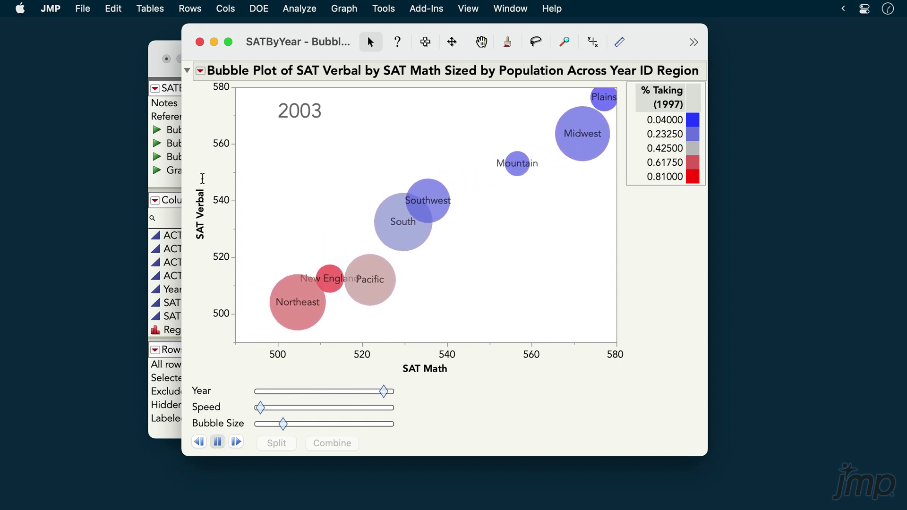
Close the region plot and start a new Bubble Plot with X SAT Math, Y SAT Verbal.
{"action": "left_click", "coordinate": [200, 42]}
{"action": "left_click", "coordinate": [341, 10]}
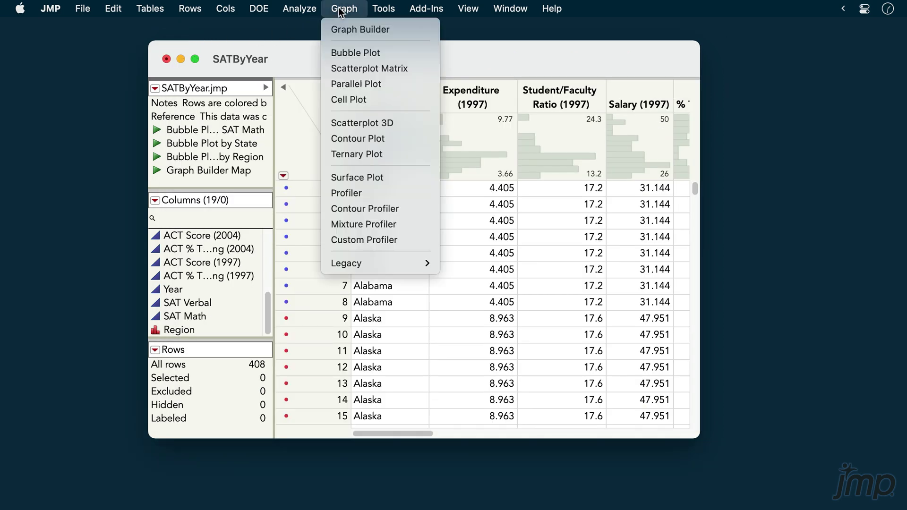
{"action": "left_click", "coordinate": [333, 54]}
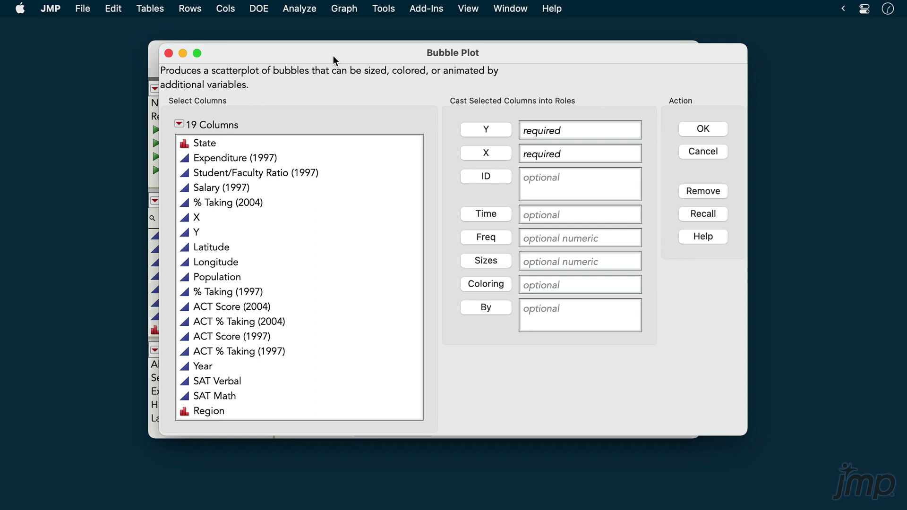
{"action": "left_click", "coordinate": [290, 398]}
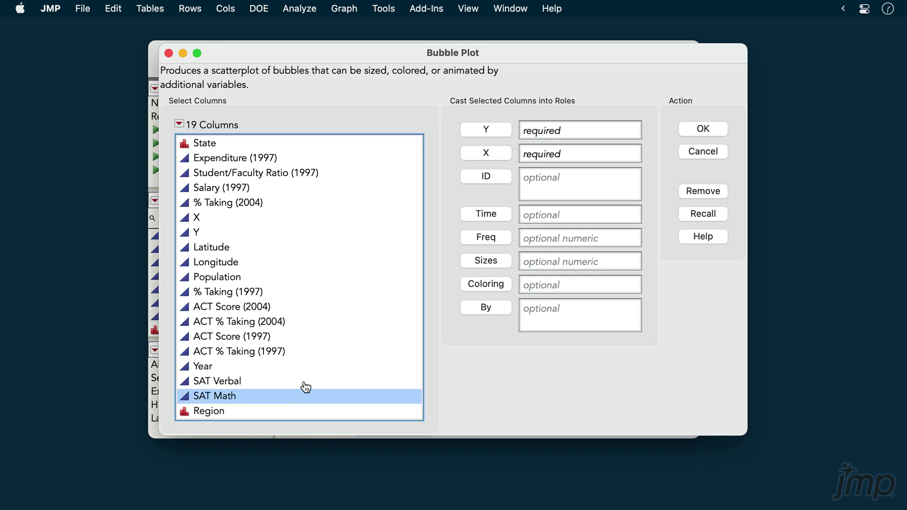
{"action": "left_click", "coordinate": [479, 155]}
{"action": "left_click", "coordinate": [287, 383]}
{"action": "left_click", "coordinate": [467, 129]}
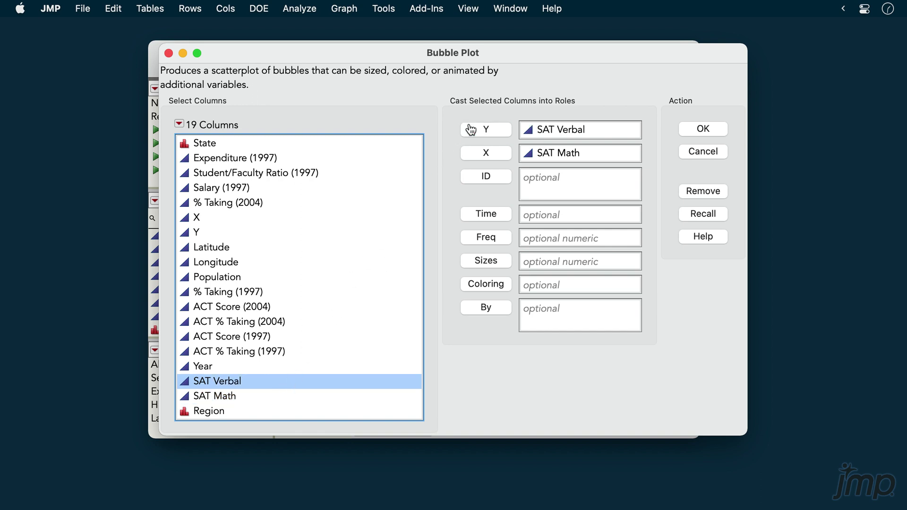
Identify bubbles by Region then State, and animate them over Year.
{"action": "left_click", "coordinate": [301, 414]}
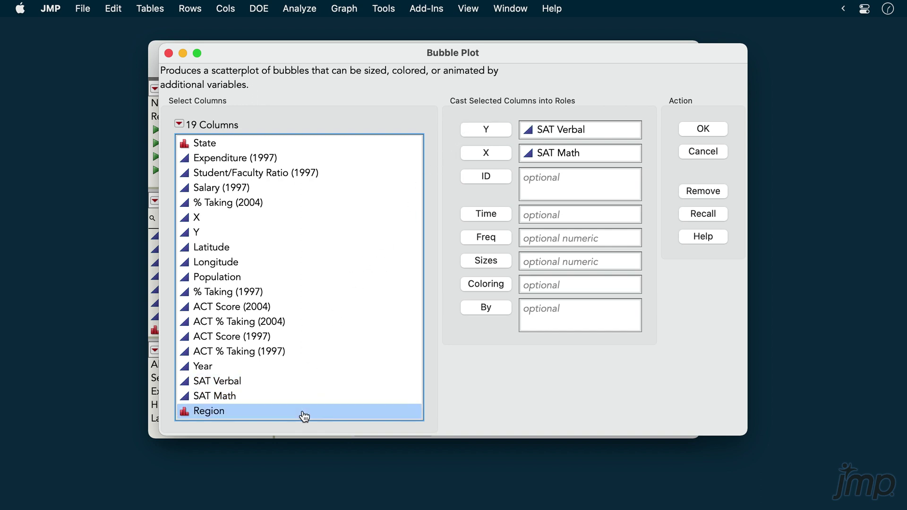
{"action": "left_click", "coordinate": [474, 179]}
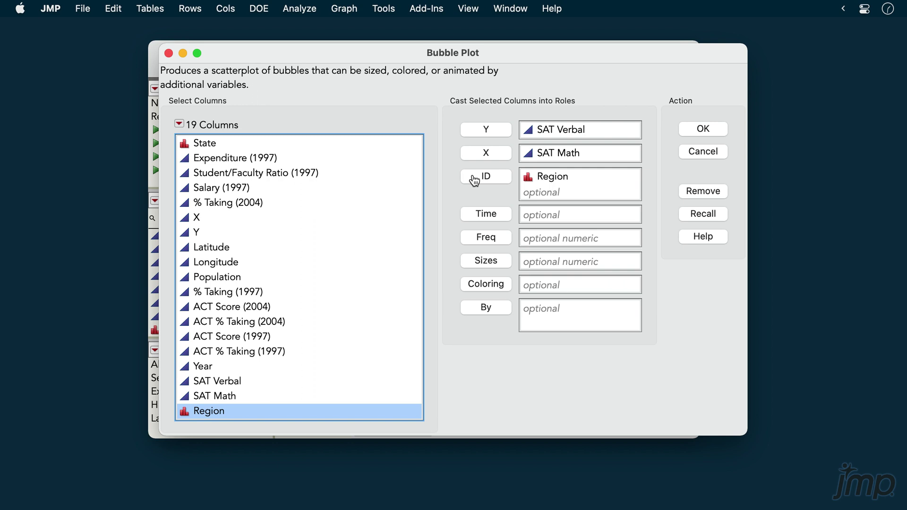
{"action": "left_click", "coordinate": [387, 144]}
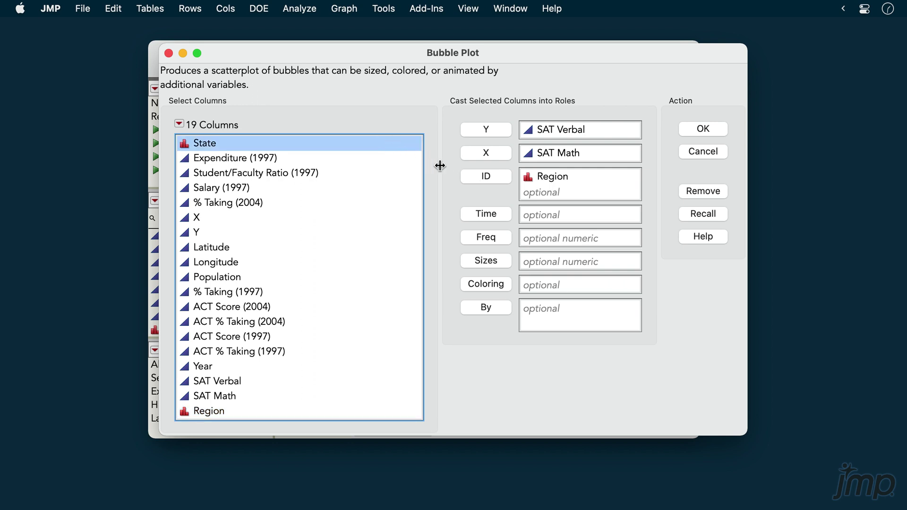
{"action": "left_click", "coordinate": [475, 180]}
{"action": "left_click", "coordinate": [291, 368]}
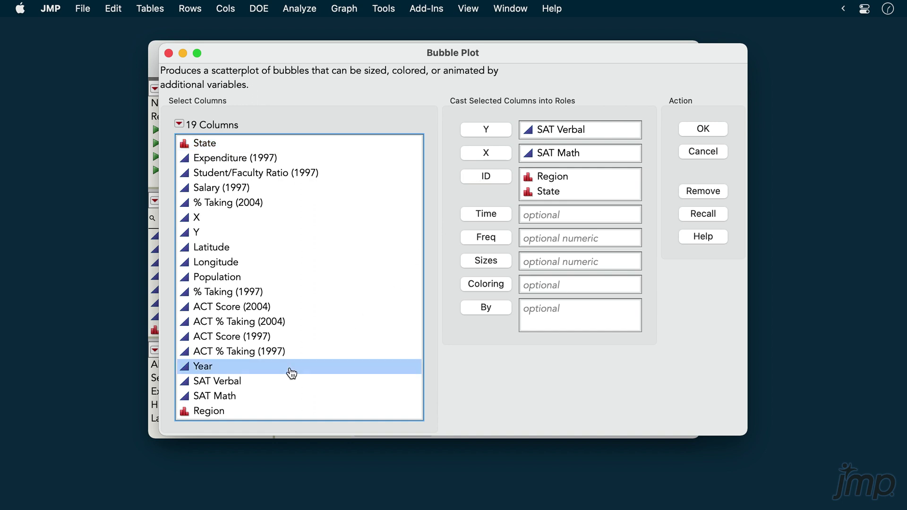
{"action": "left_click", "coordinate": [472, 218]}
Size bubbles by Population, colour them by % Taking (2004), and create the plot.
{"action": "left_click", "coordinate": [312, 277]}
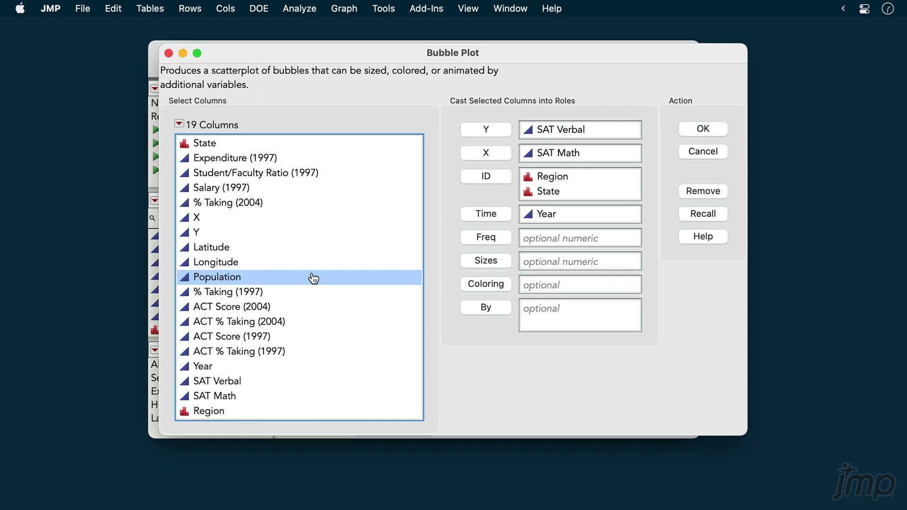
{"action": "left_click", "coordinate": [470, 263]}
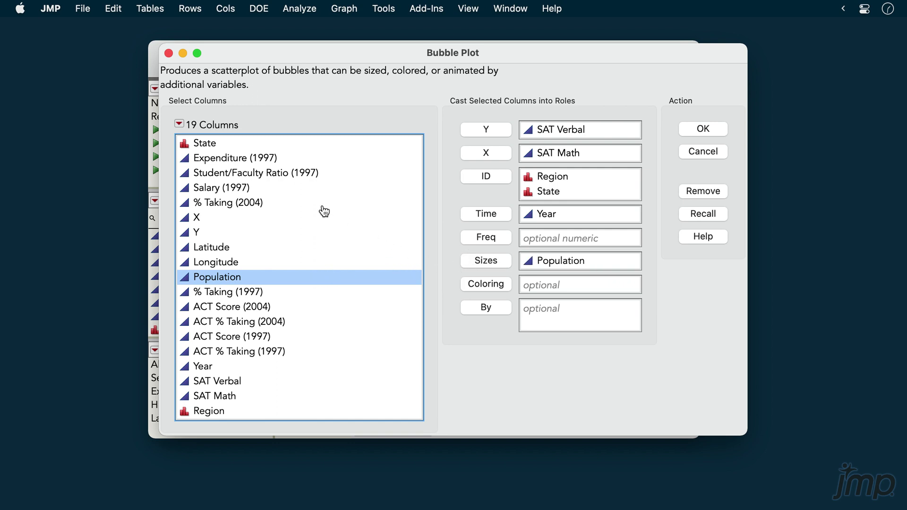
{"action": "left_click", "coordinate": [318, 207]}
{"action": "left_click", "coordinate": [474, 285]}
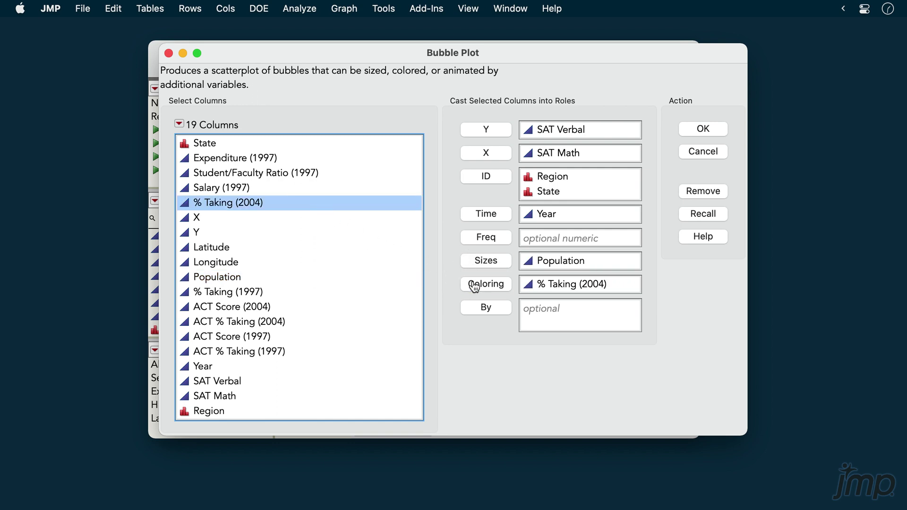
{"action": "left_click", "coordinate": [703, 130]}
{"action": "left_click_drag", "start_coordinate": [507, 37], "coordinate": [309, 45]}
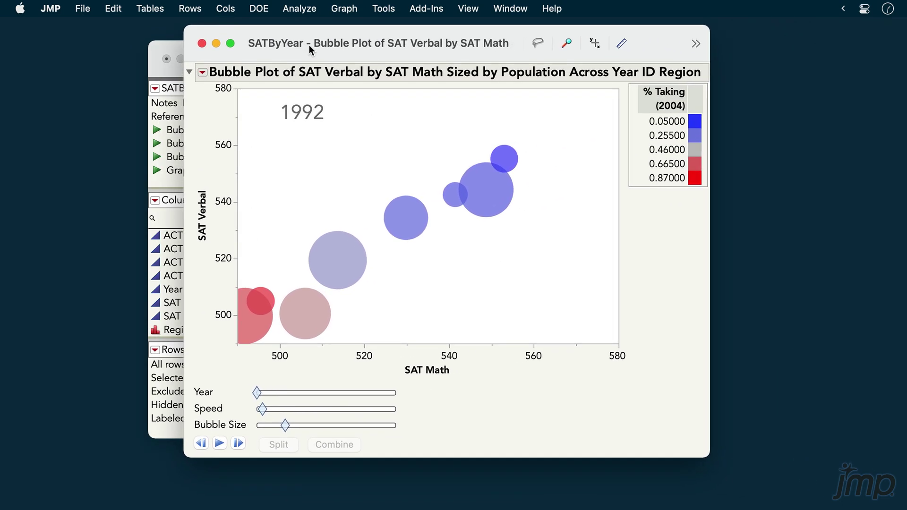
Apply Label > All so each bubble shows its region name, e.g. Plains, Midwest, Pacific.
{"action": "left_click", "coordinate": [202, 73]}
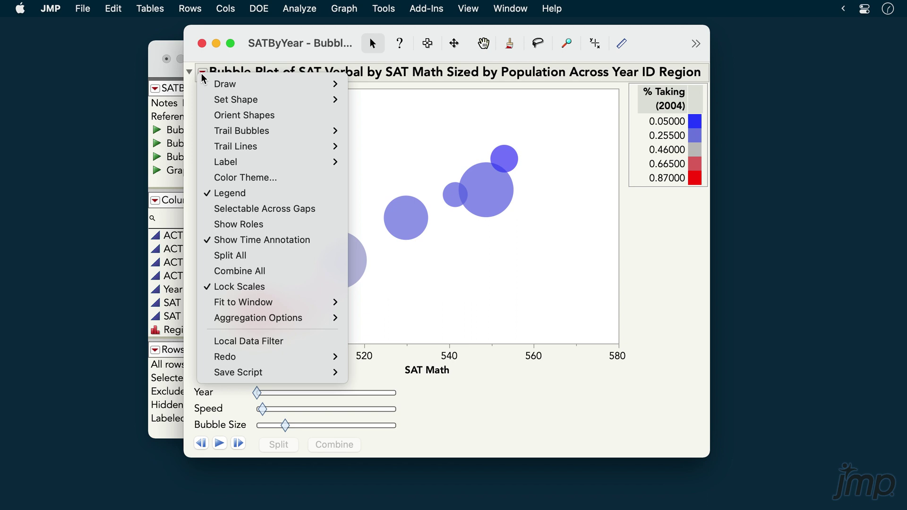
{"action": "mouse_move", "coordinate": [219, 162]}
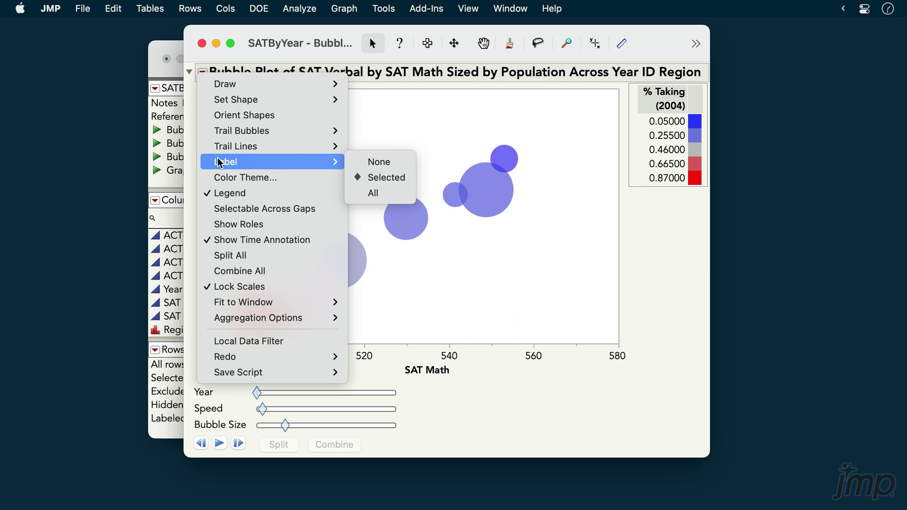
{"action": "left_click", "coordinate": [402, 194]}
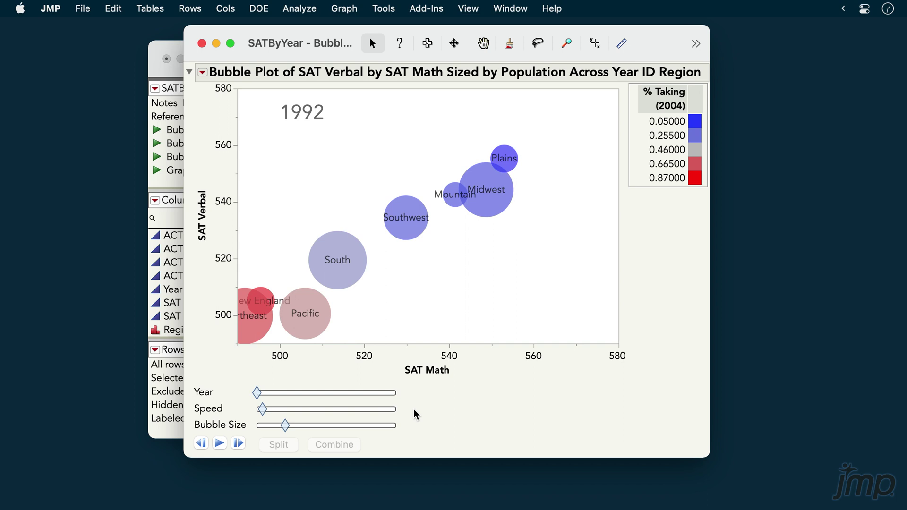
Enlarge the bubbles slightly and play the year animation at a faster speed.
{"action": "mouse_move", "coordinate": [286, 425]}
{"action": "left_mouse_down"}
{"action": "mouse_move", "coordinate": [298, 429]}
{"action": "mouse_move", "coordinate": [276, 429]}
{"action": "mouse_move", "coordinate": [287, 429]}
{"action": "left_mouse_up"}
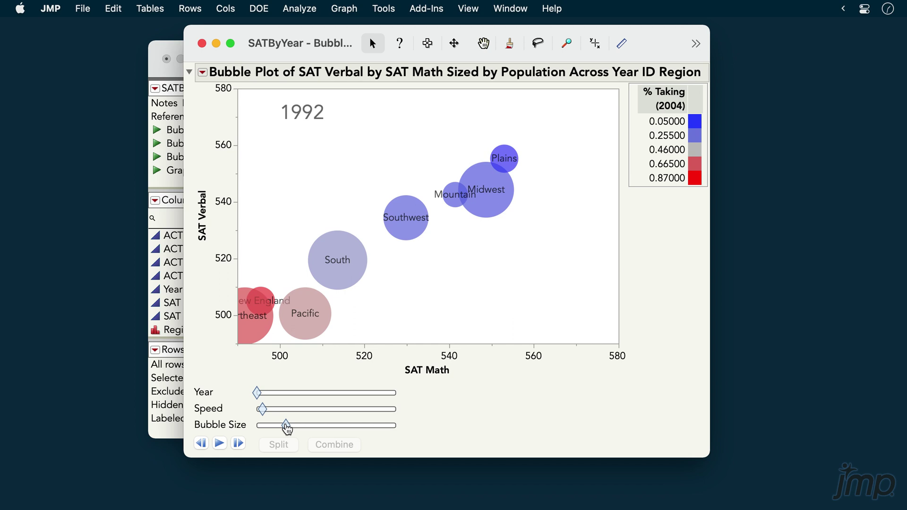
{"action": "left_click", "coordinate": [220, 444]}
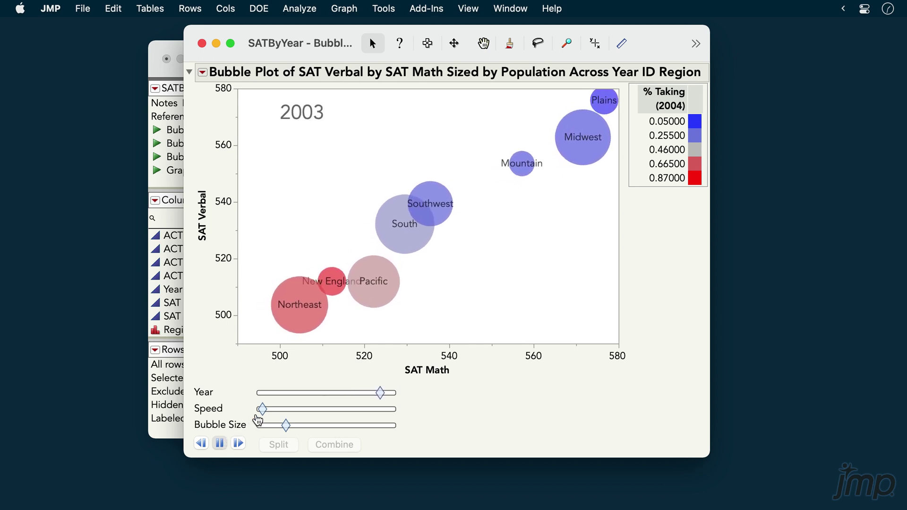
{"action": "mouse_move", "coordinate": [265, 413]}
{"action": "left_mouse_down"}
{"action": "mouse_move", "coordinate": [278, 414]}
{"action": "mouse_move", "coordinate": [263, 413]}
{"action": "left_mouse_up"}
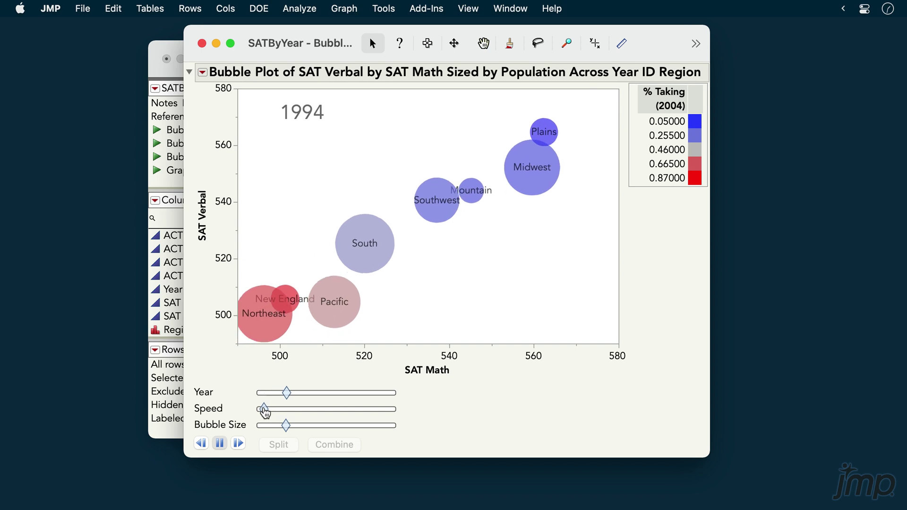
Pause the animation, step forward and back through years, then move the Year slider to 1999.
{"action": "left_click", "coordinate": [219, 444]}
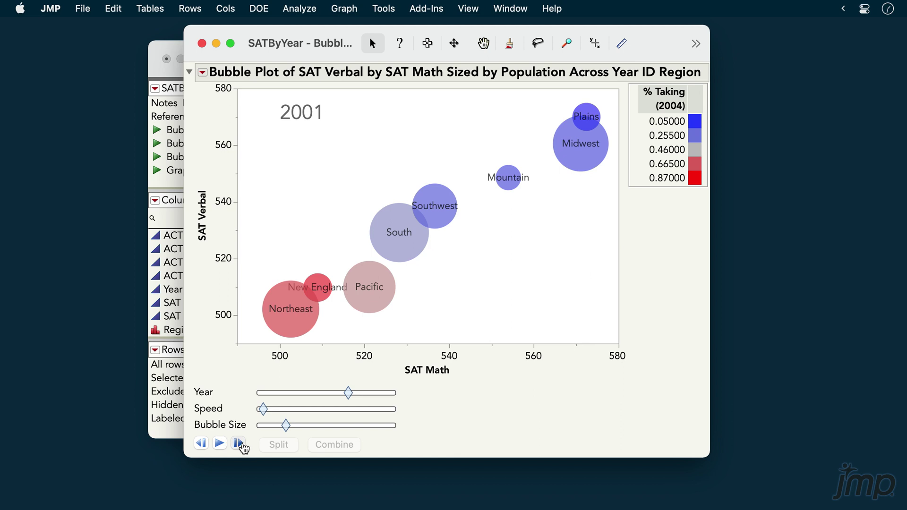
{"action": "left_click", "coordinate": [239, 444]}
{"action": "left_click", "coordinate": [239, 444]}
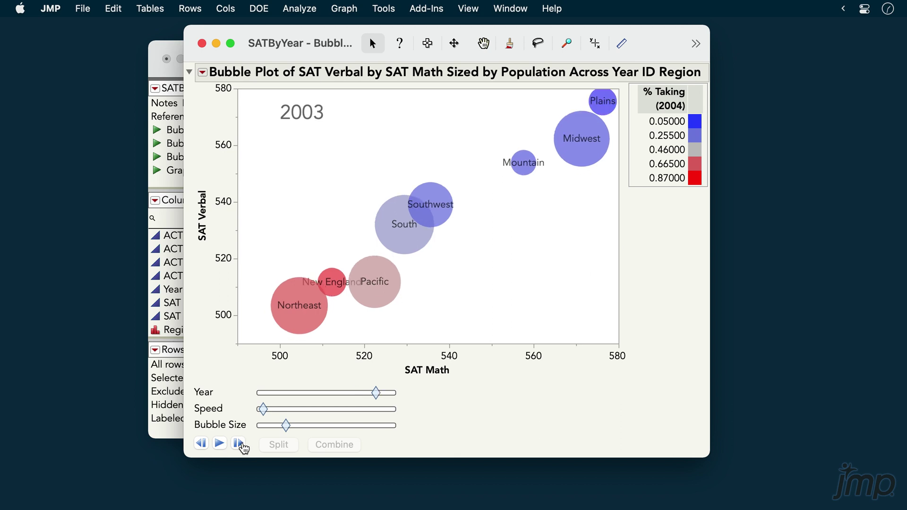
{"action": "left_click", "coordinate": [202, 445]}
{"action": "left_click", "coordinate": [203, 445]}
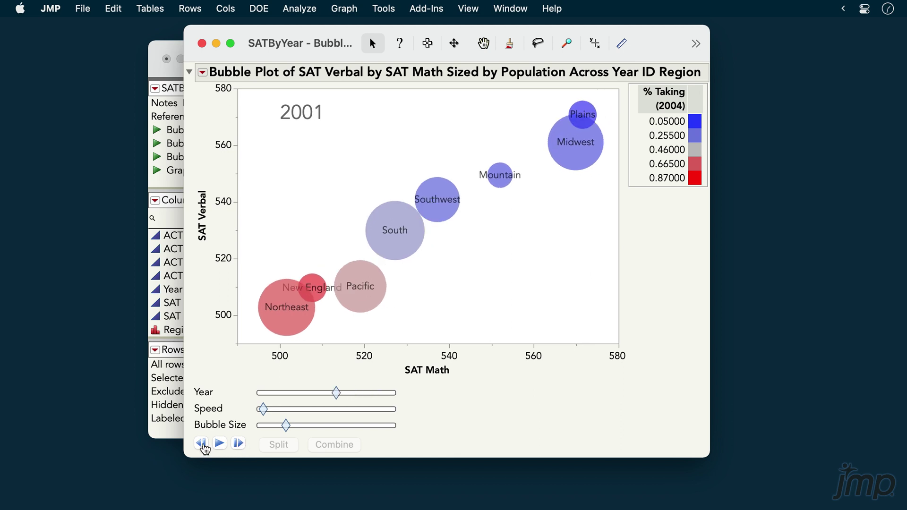
{"action": "mouse_move", "coordinate": [338, 399]}
{"action": "left_mouse_down"}
{"action": "mouse_move", "coordinate": [376, 396]}
{"action": "mouse_move", "coordinate": [335, 398]}
{"action": "left_mouse_up"}
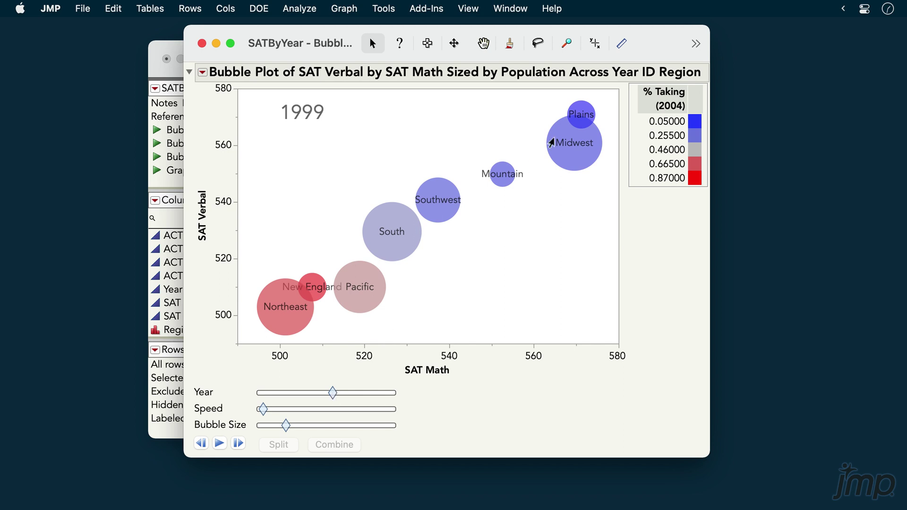
Split Plains into state bubbles, animate, combine them back, and pause at 2002.
{"action": "left_click", "coordinate": [579, 109]}
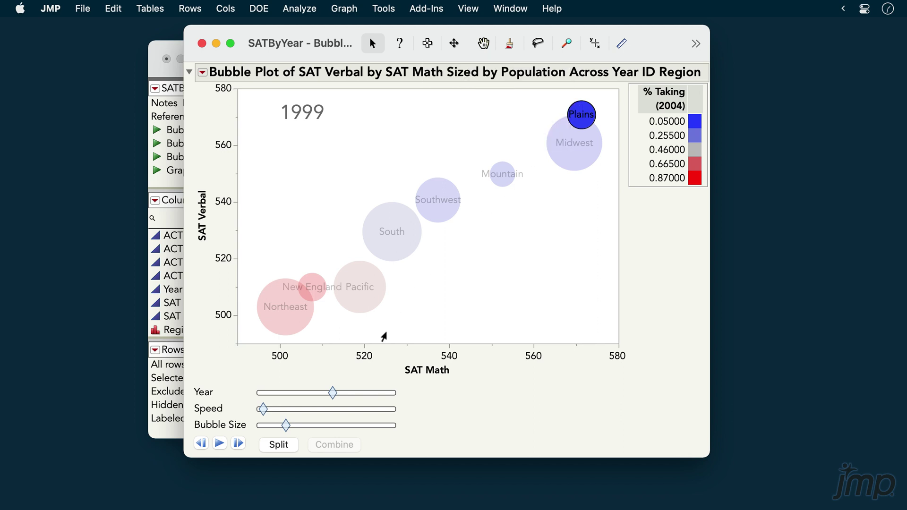
{"action": "left_click", "coordinate": [295, 445]}
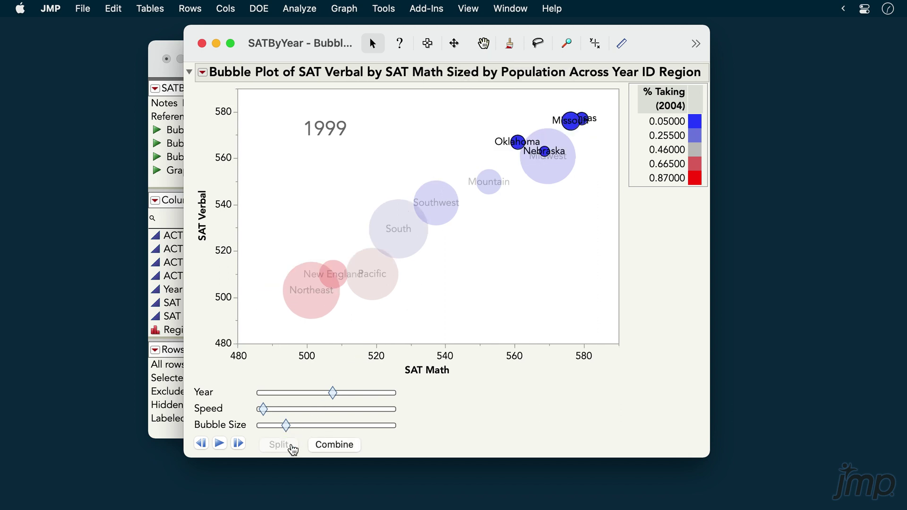
{"action": "left_click", "coordinate": [220, 444]}
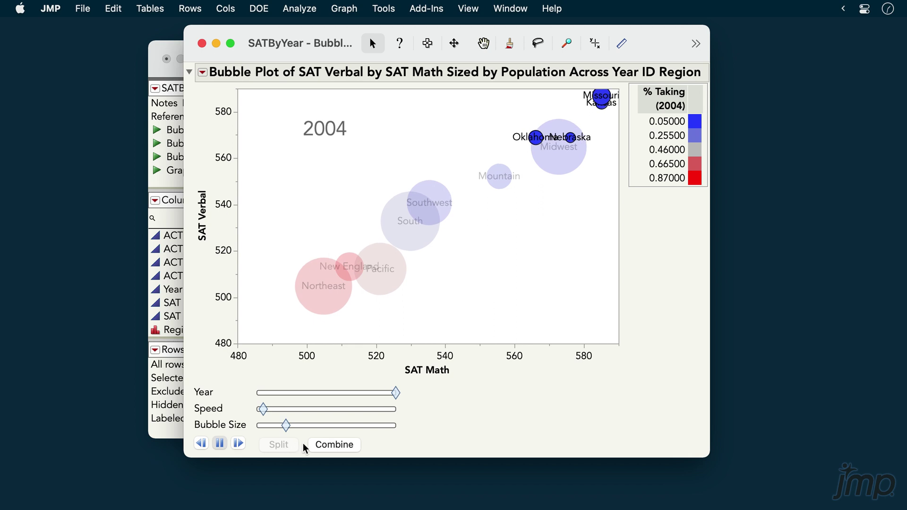
{"action": "left_click", "coordinate": [316, 449]}
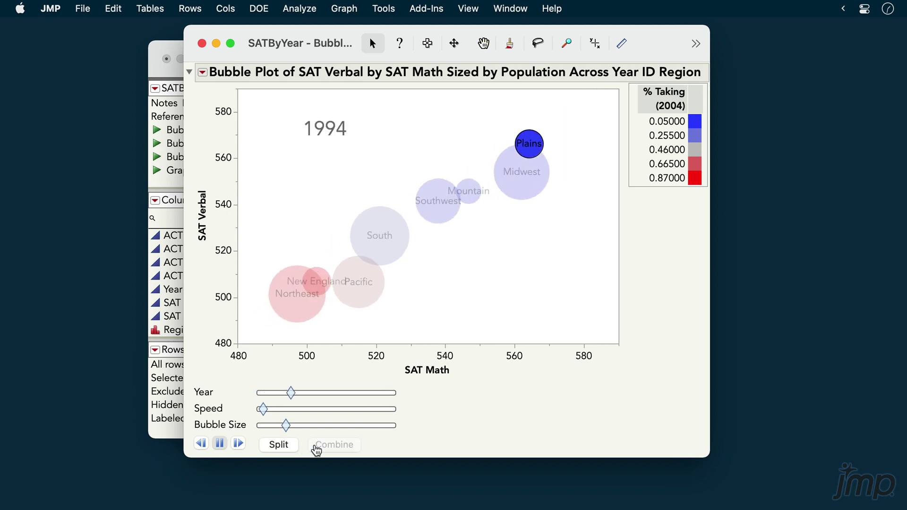
{"action": "left_click", "coordinate": [226, 448]}
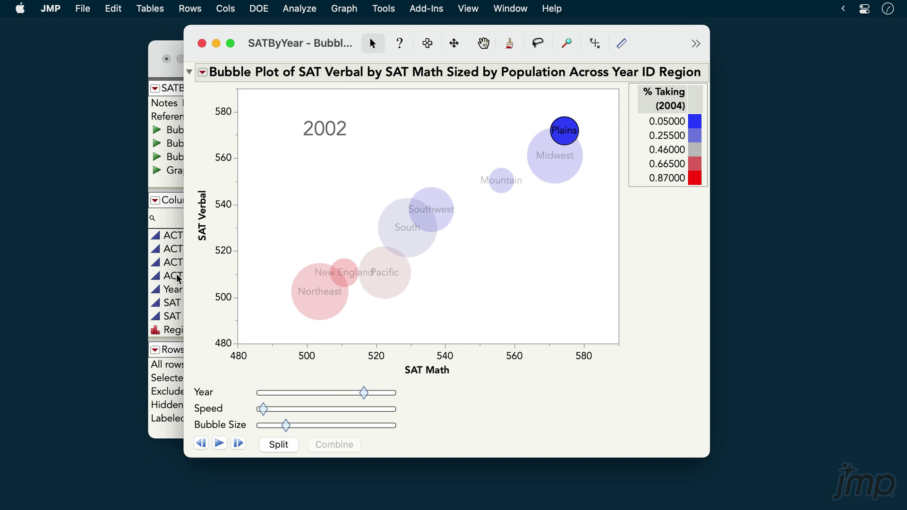
Export the report as Interactive HTML with Data to the Desktop, opening it afterward.
{"action": "left_click", "coordinate": [82, 8]}
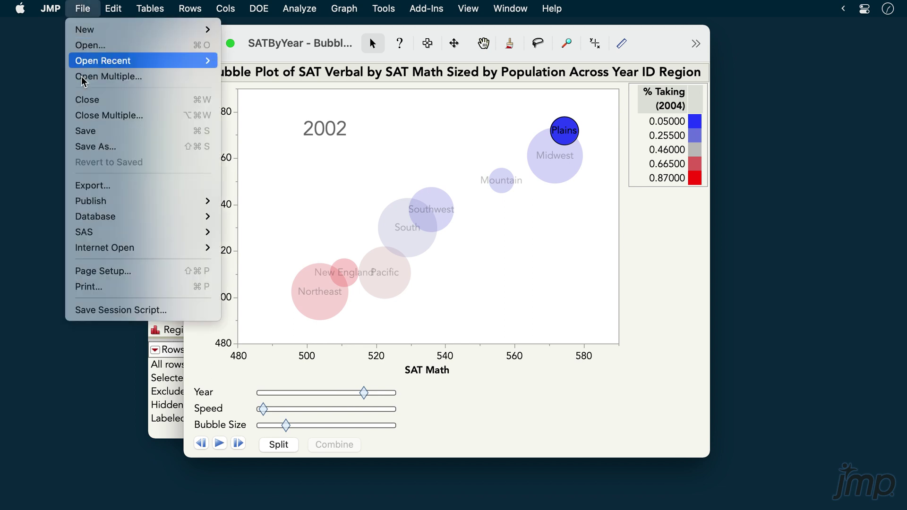
{"action": "left_click", "coordinate": [107, 189]}
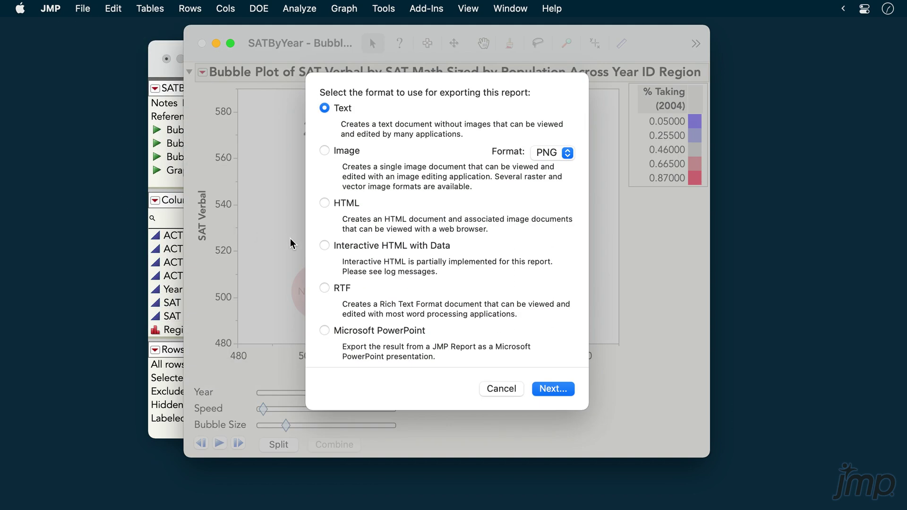
{"action": "left_click", "coordinate": [325, 245]}
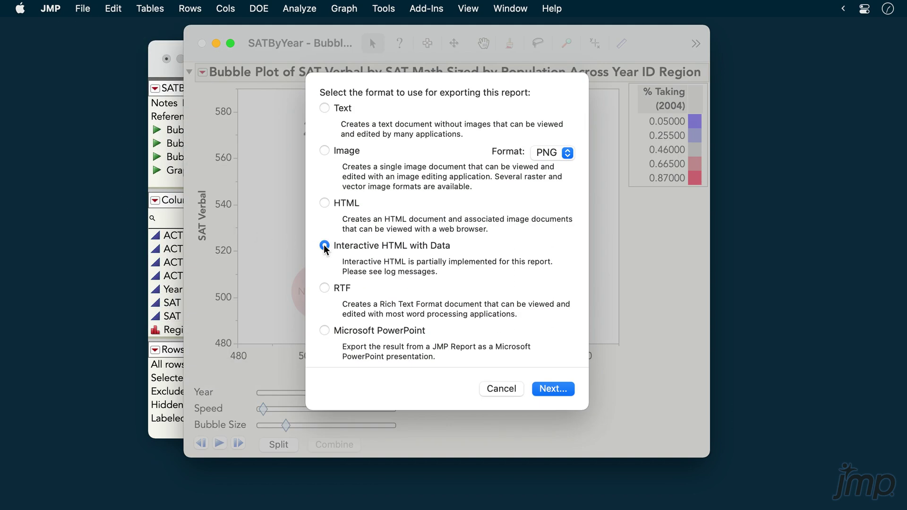
{"action": "left_click", "coordinate": [556, 389]}
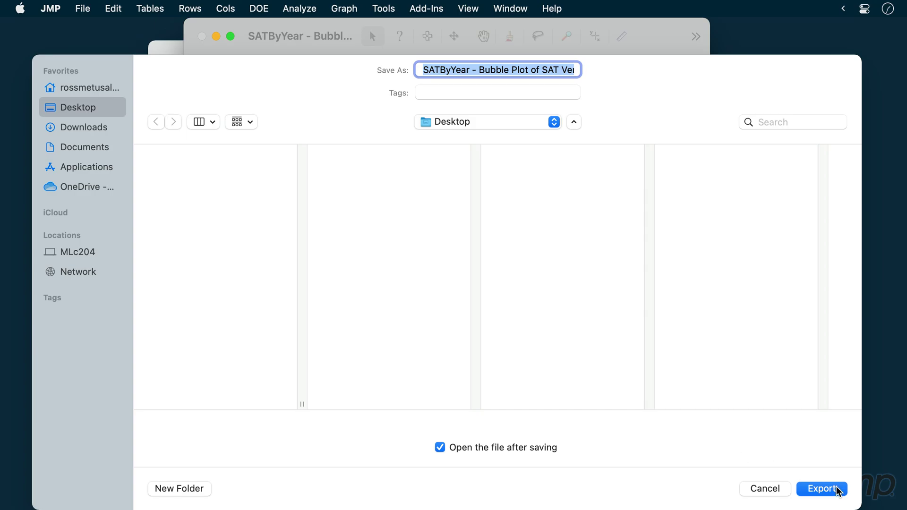
{"action": "left_click", "coordinate": [822, 489]}
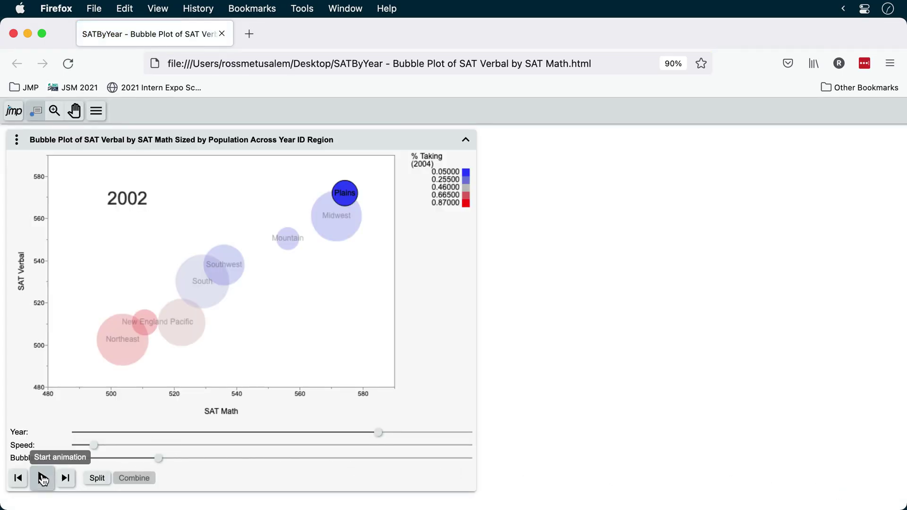
Start the HTML page's animation and split Plains into state bubbles like Kansas and Nebraska.
{"action": "left_click", "coordinate": [42, 478]}
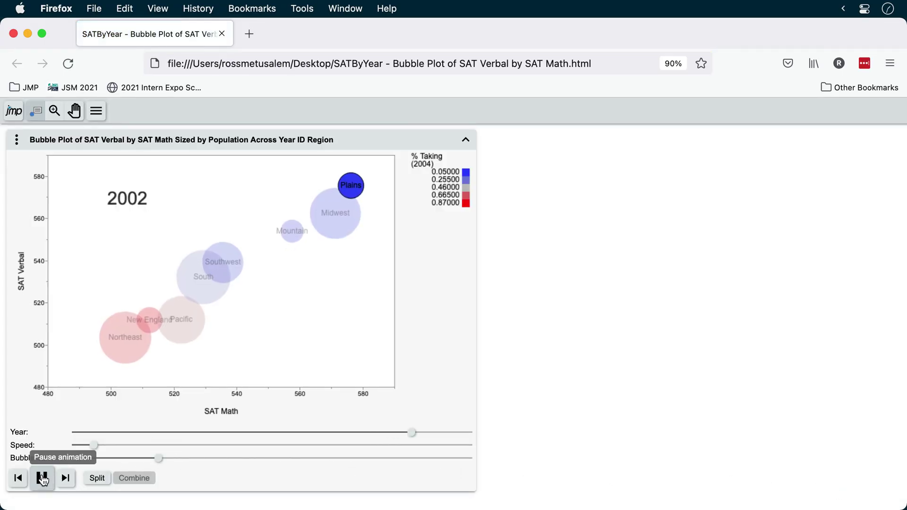
{"action": "left_click", "coordinate": [97, 478]}
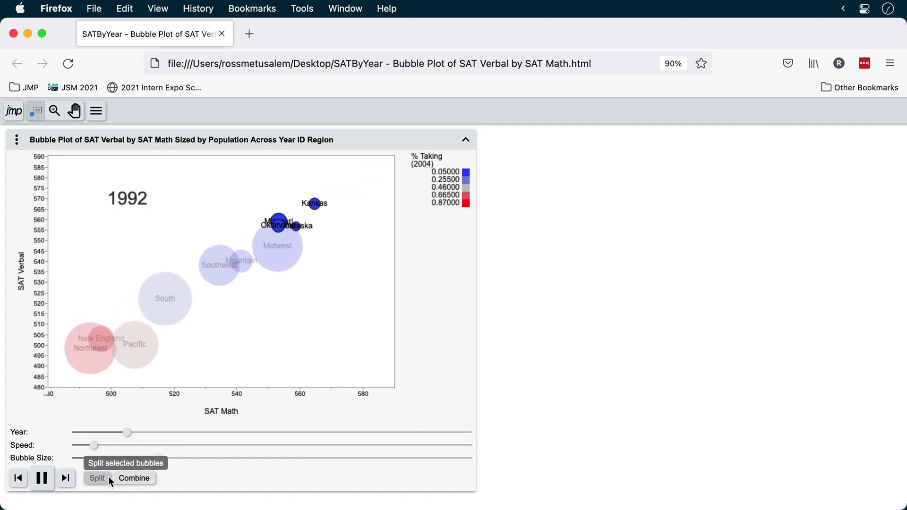